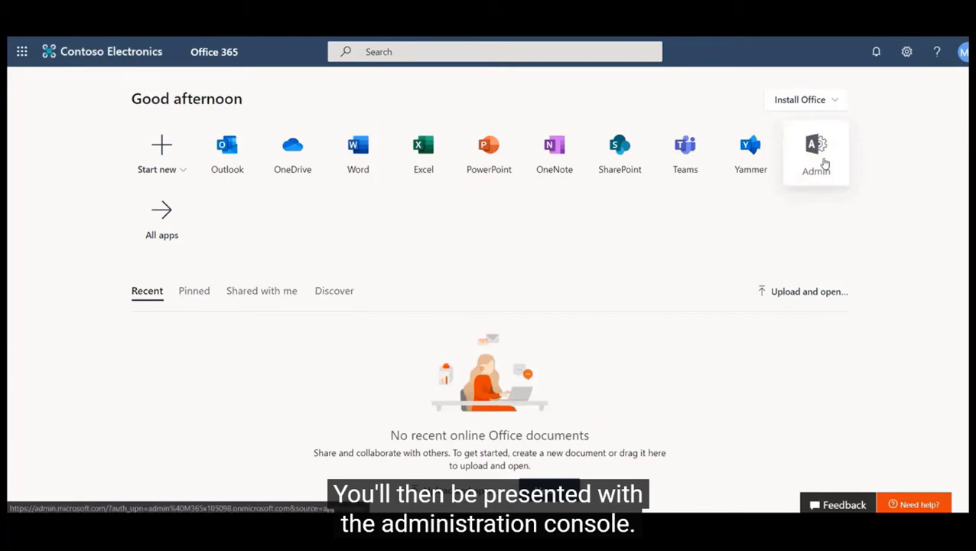
# - Go to Users > Active users in the admin center and launch the Add a user wizard
pyautogui.click(816, 153)
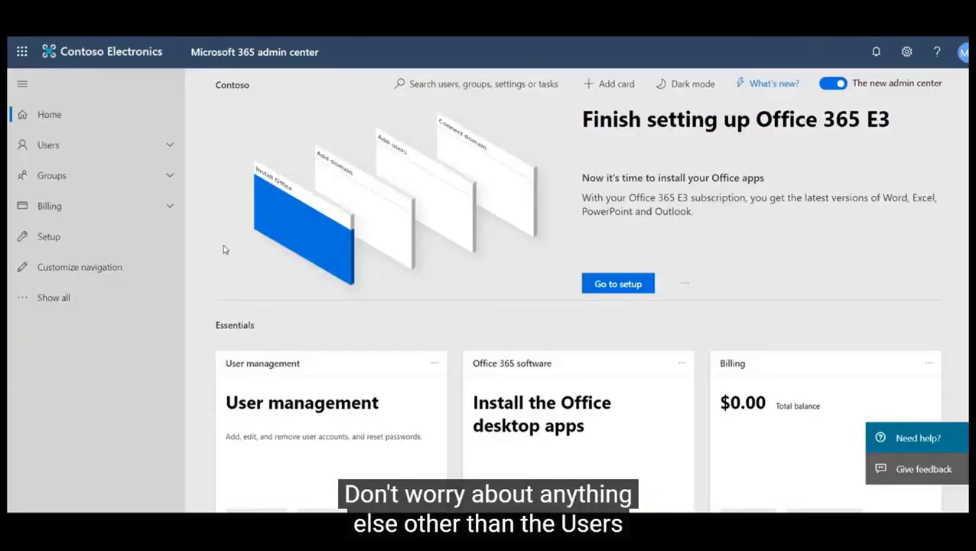
pyautogui.click(136, 143)
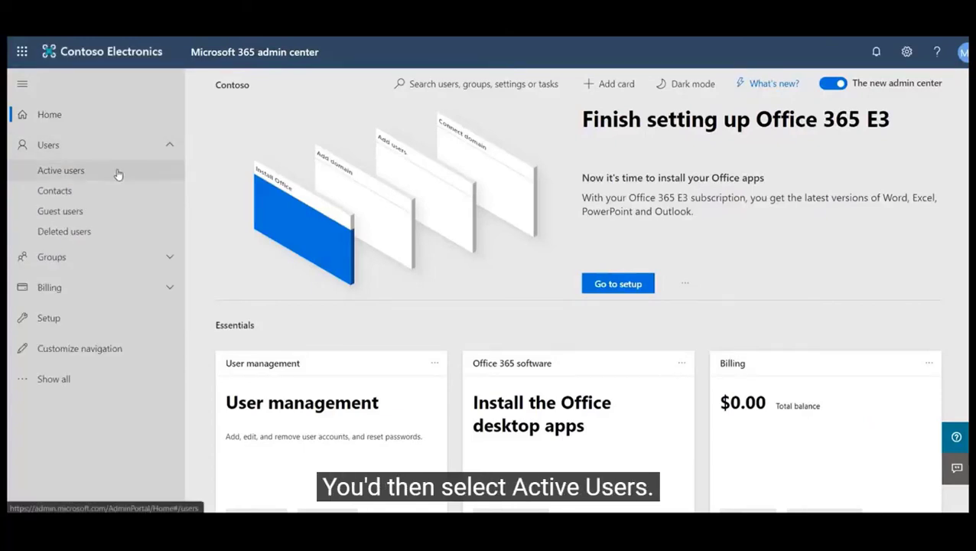
pyautogui.click(117, 173)
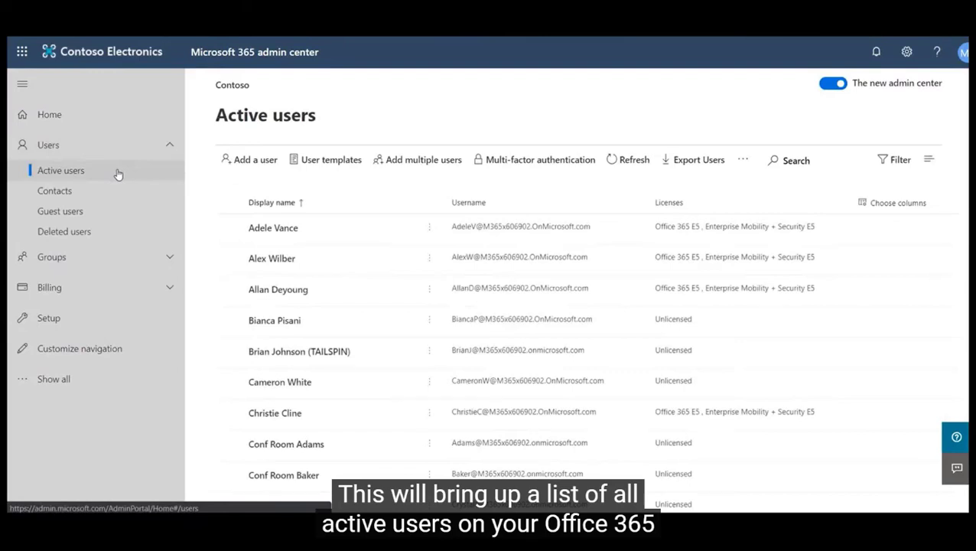
pyautogui.click(259, 161)
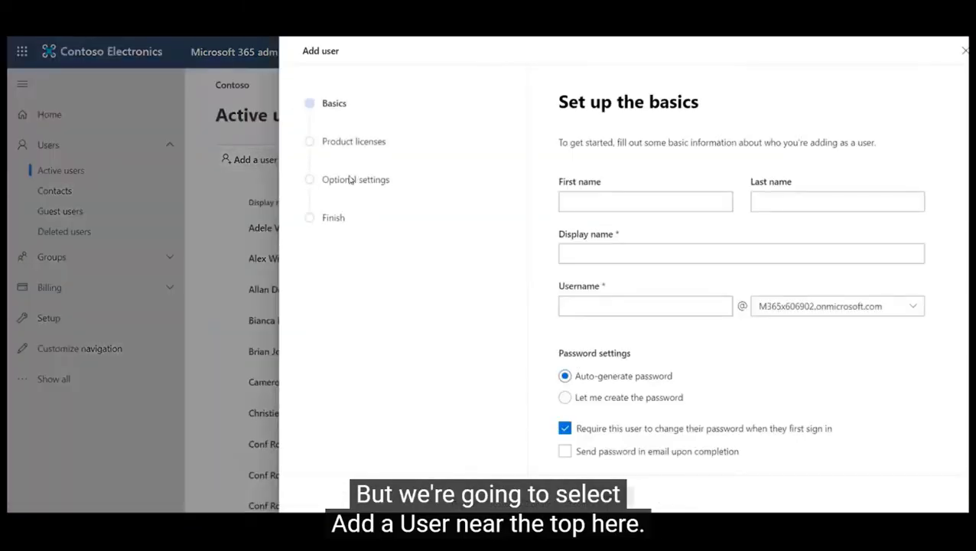
# - Enter first name Migration, last name Admin, display name Migration Admin and username migadmin
pyautogui.click(583, 199)
pyautogui.write('Miguas')
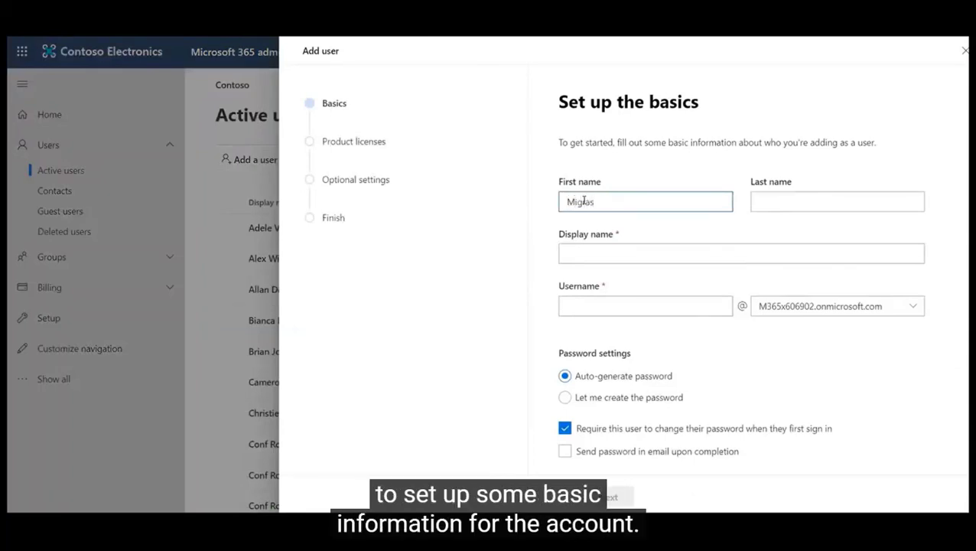
pyautogui.press('BackSpace')
pyautogui.write('tion')
pyautogui.press('Tab')
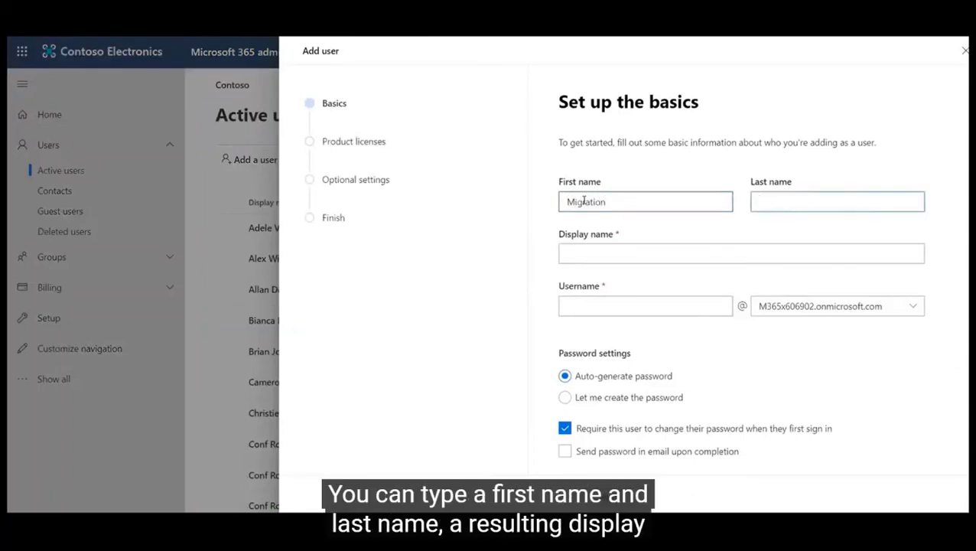
pyautogui.write('Admin')
pyautogui.click(585, 255)
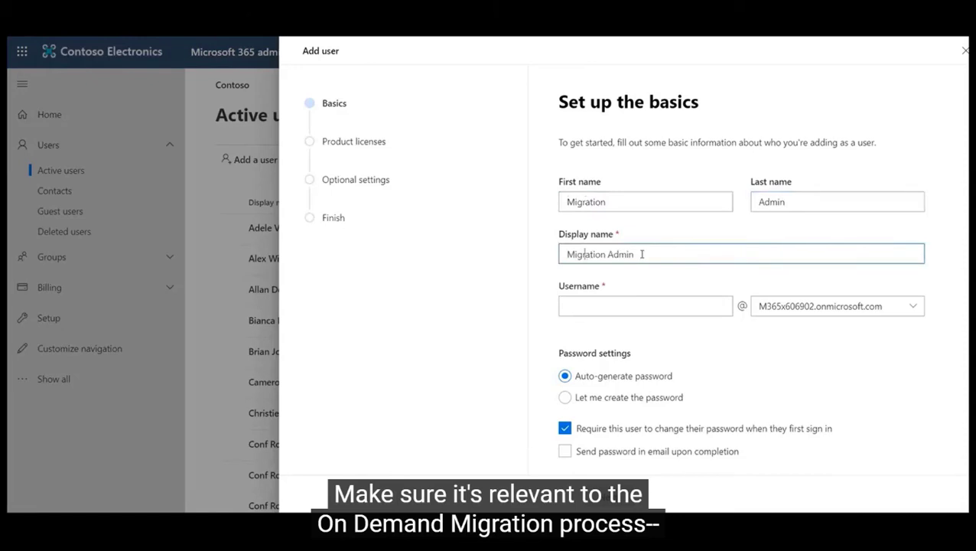
pyautogui.click(600, 302)
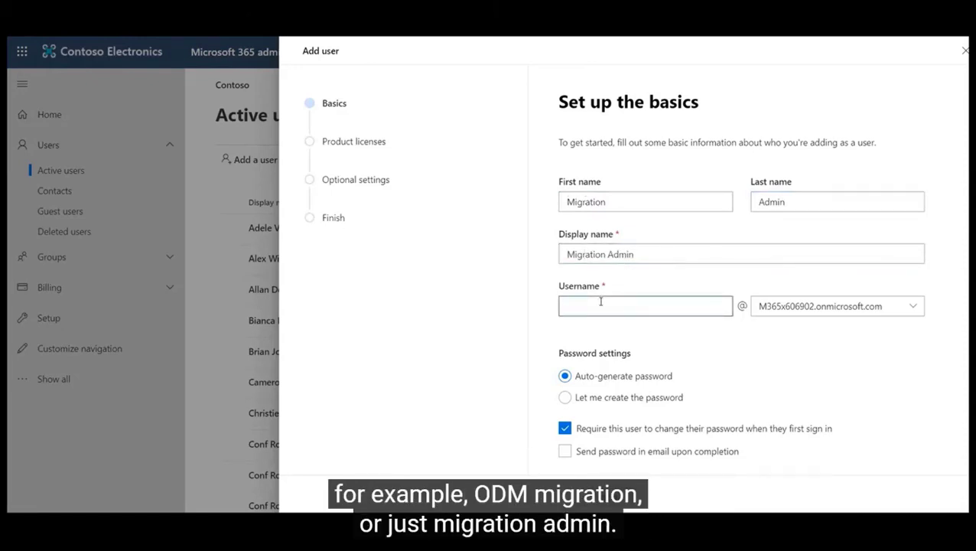
pyautogui.write('migadmin')
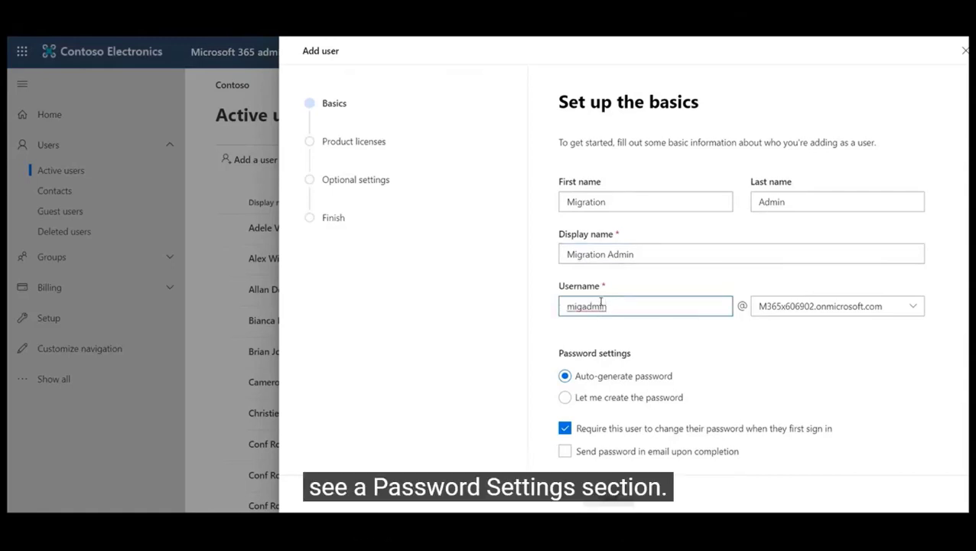
# - Set a custom password with no forced change at first sign-in, then continue to licensing
pyautogui.click(565, 398)
pyautogui.click(604, 442)
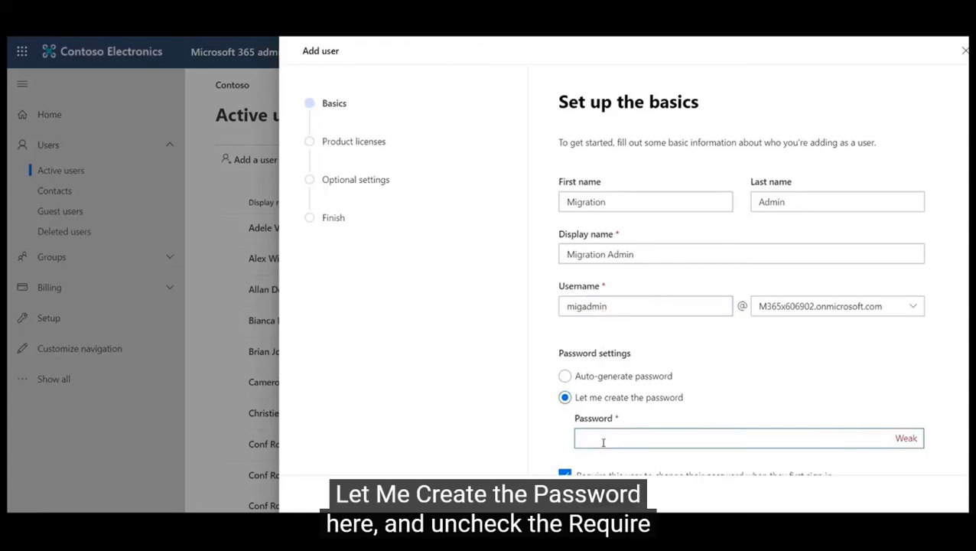
pyautogui.write('••••••••')
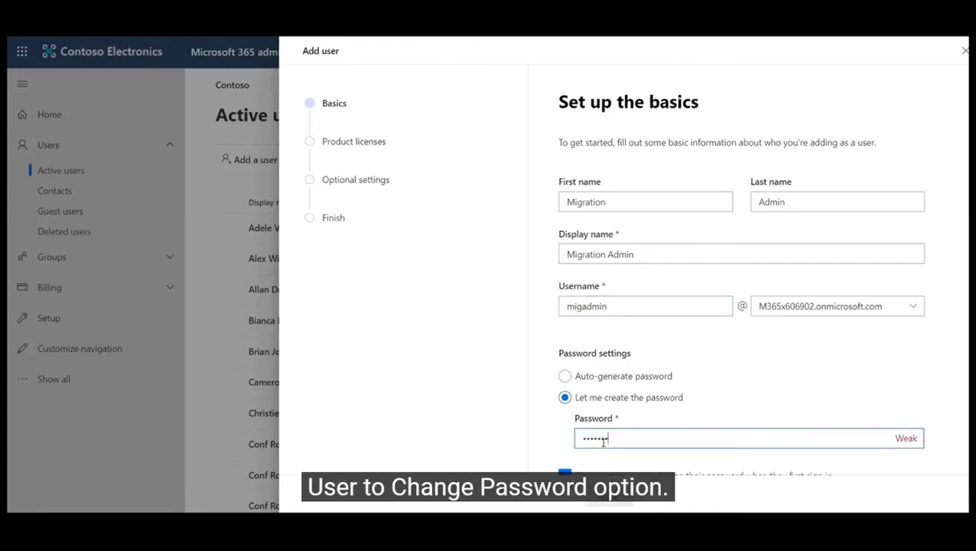
pyautogui.scroll(-1, 662, 334)
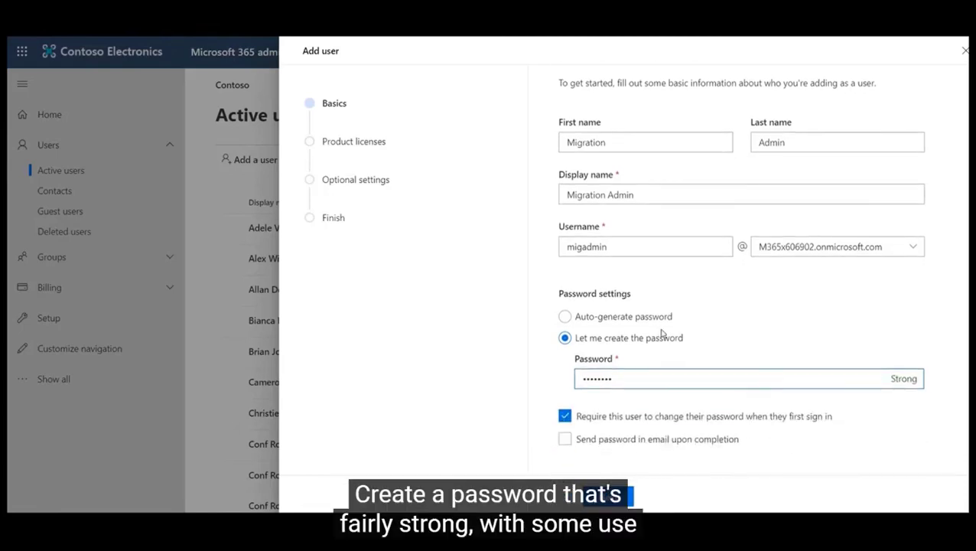
pyautogui.click(564, 417)
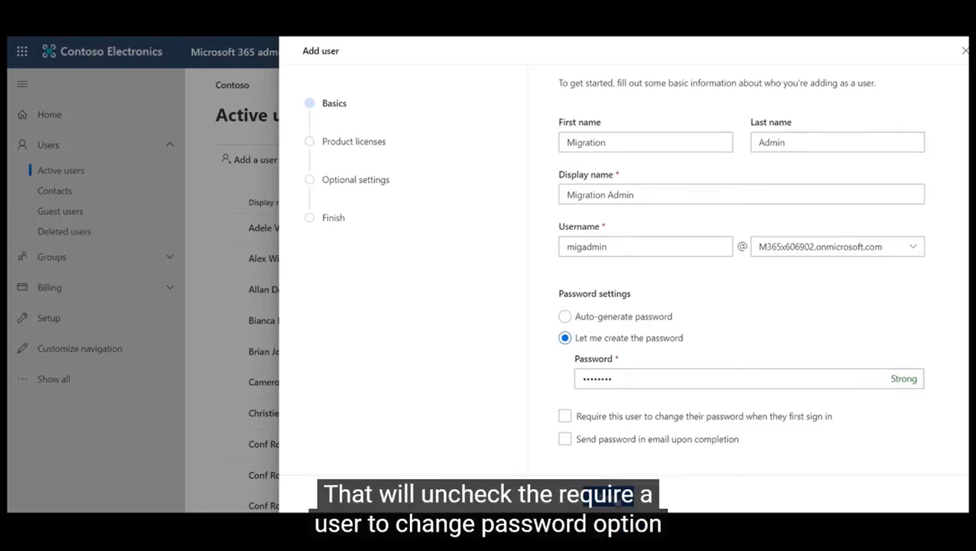
pyautogui.click(608, 496)
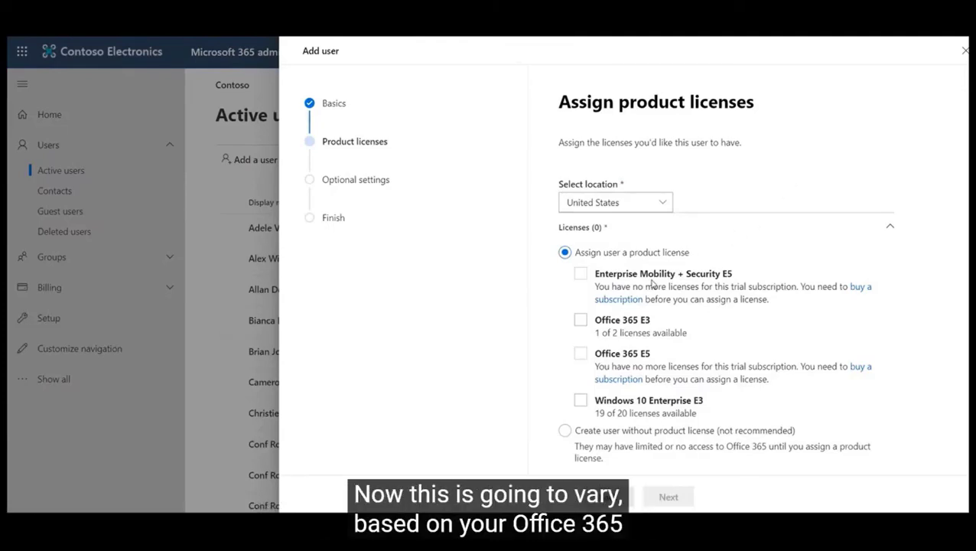
# - Check the Office 365 E3 product license and advance to Optional settings
pyautogui.click(583, 322)
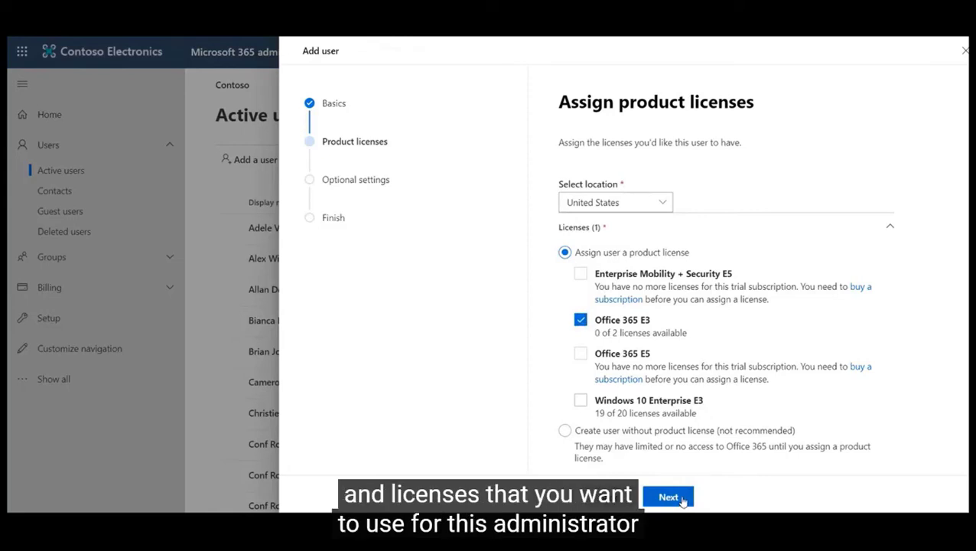
pyautogui.click(683, 498)
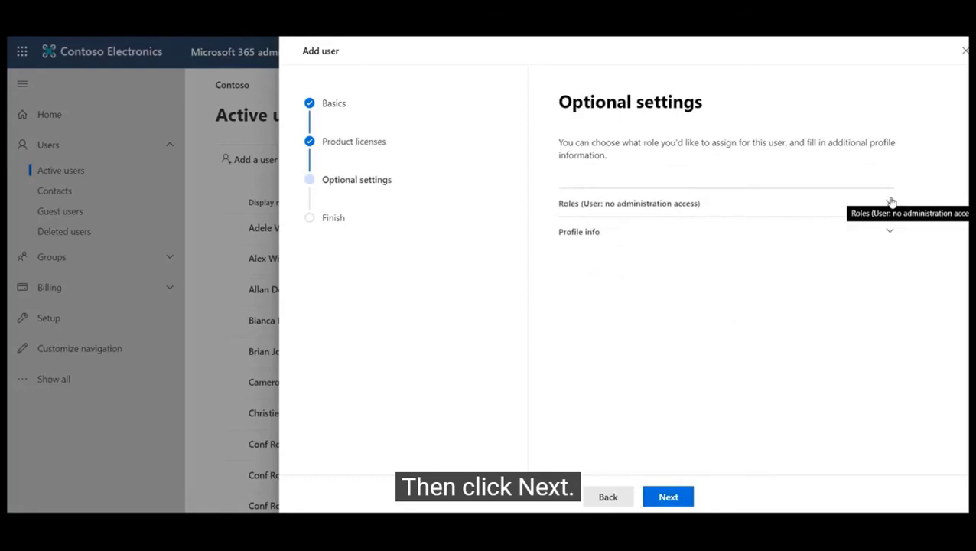
# - Give Admin center access with Exchange admin and Global admin roles, then proceed to the review
pyautogui.click(887, 202)
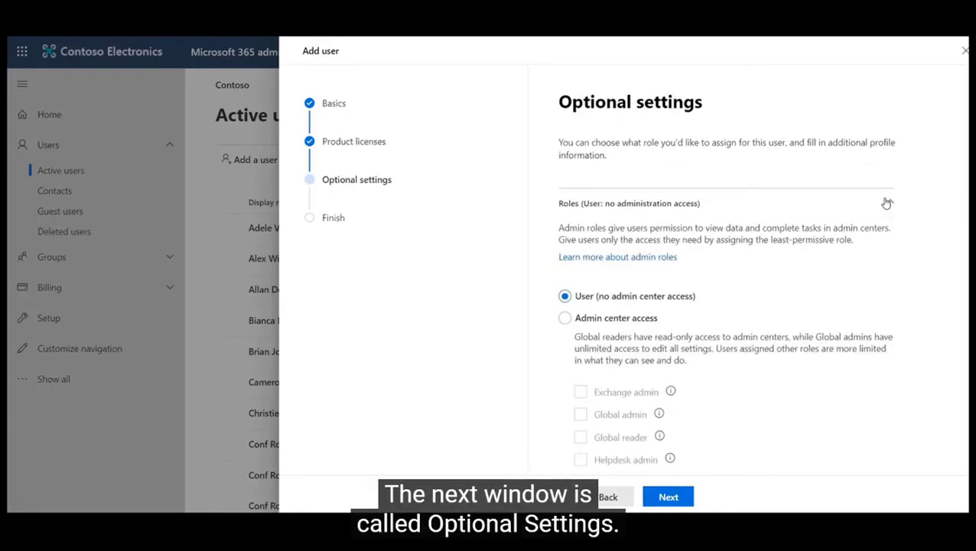
pyautogui.click(570, 319)
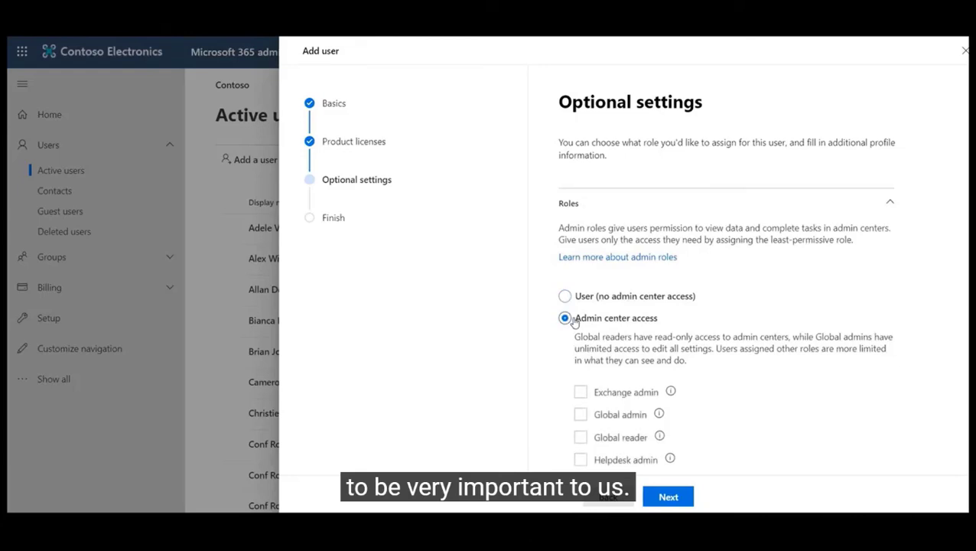
pyautogui.click(580, 392)
pyautogui.click(581, 414)
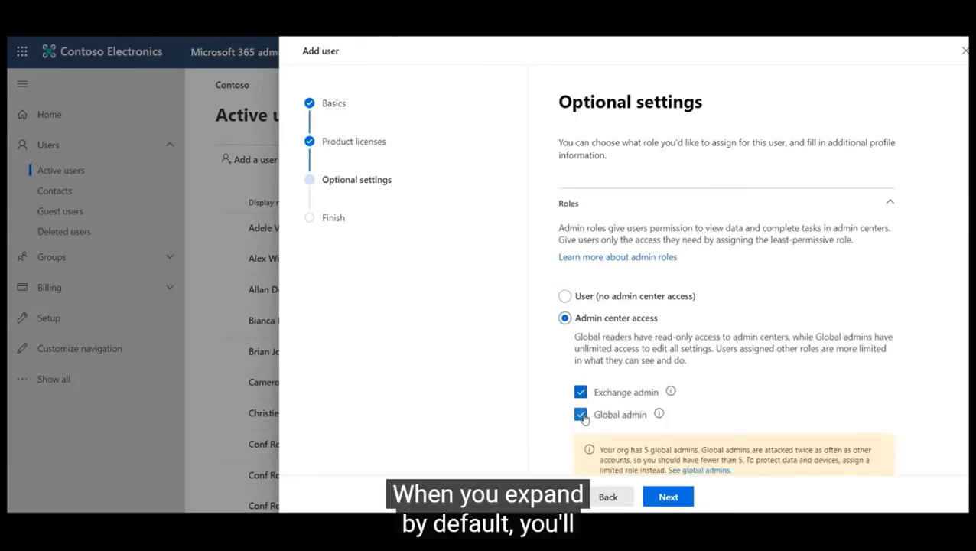
pyautogui.scroll(-4, 665, 371)
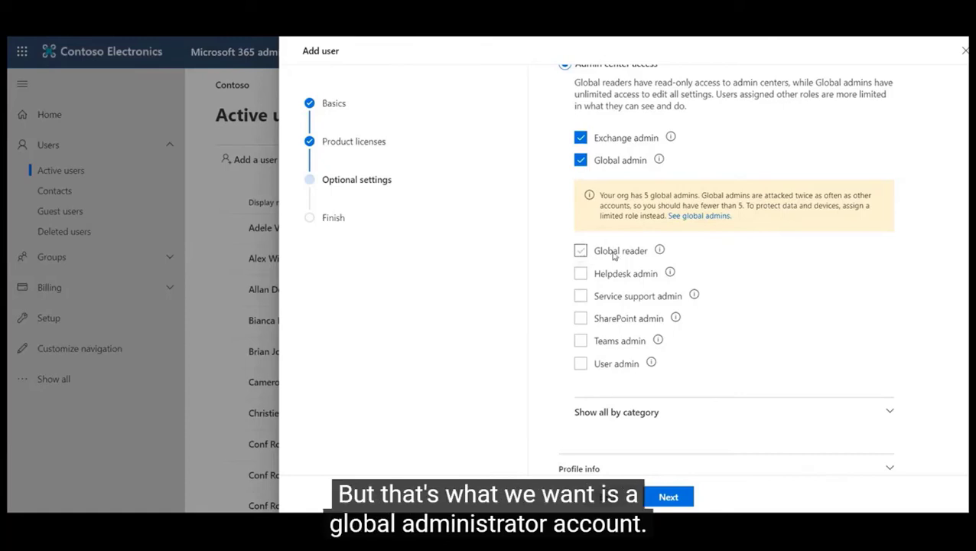
pyautogui.moveTo(659, 249)
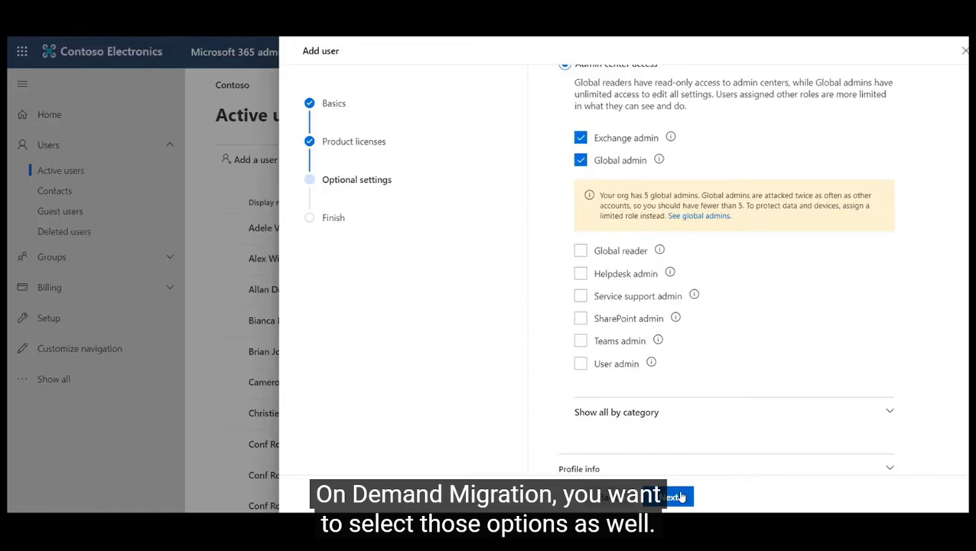
pyautogui.click(679, 497)
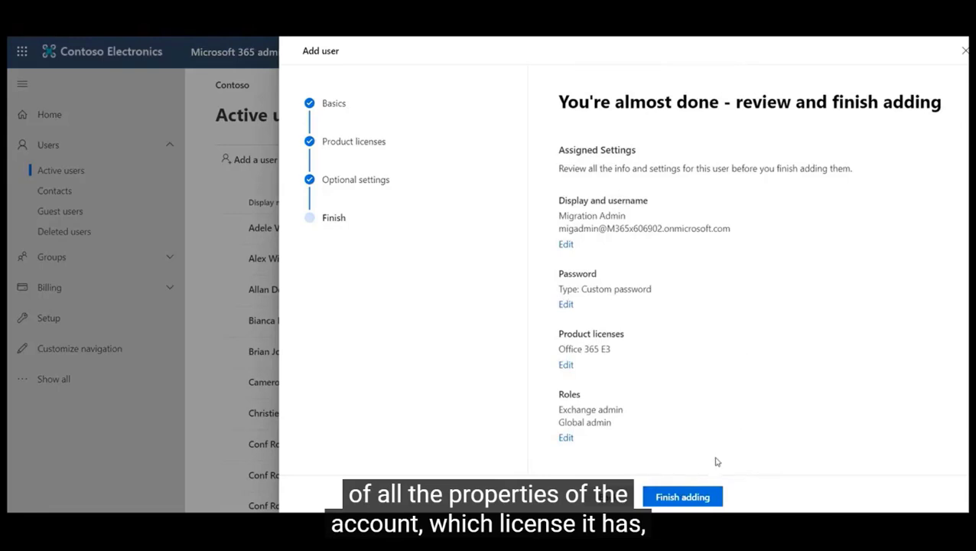
# - Finish adding Migration Admin and close the confirmation to return to Active users
pyautogui.click(709, 497)
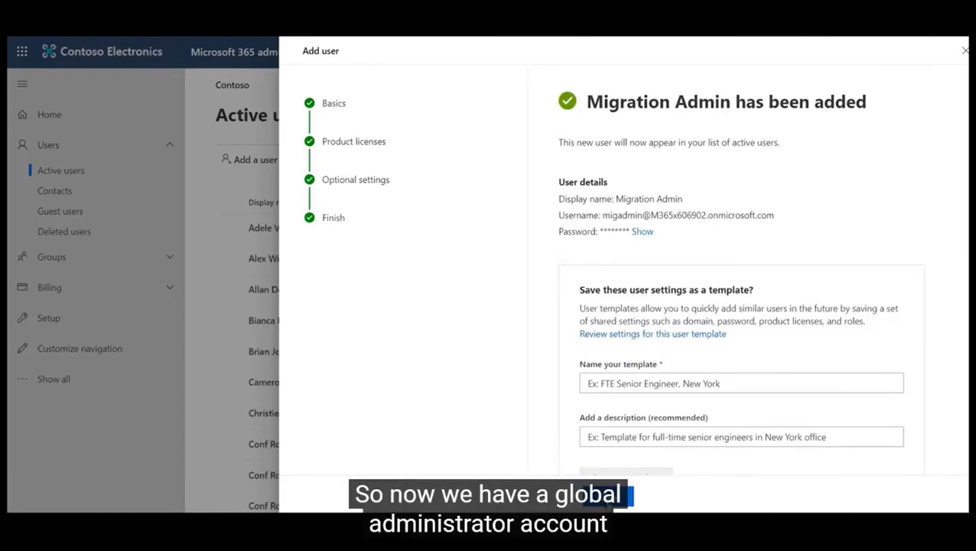
pyautogui.click(611, 495)
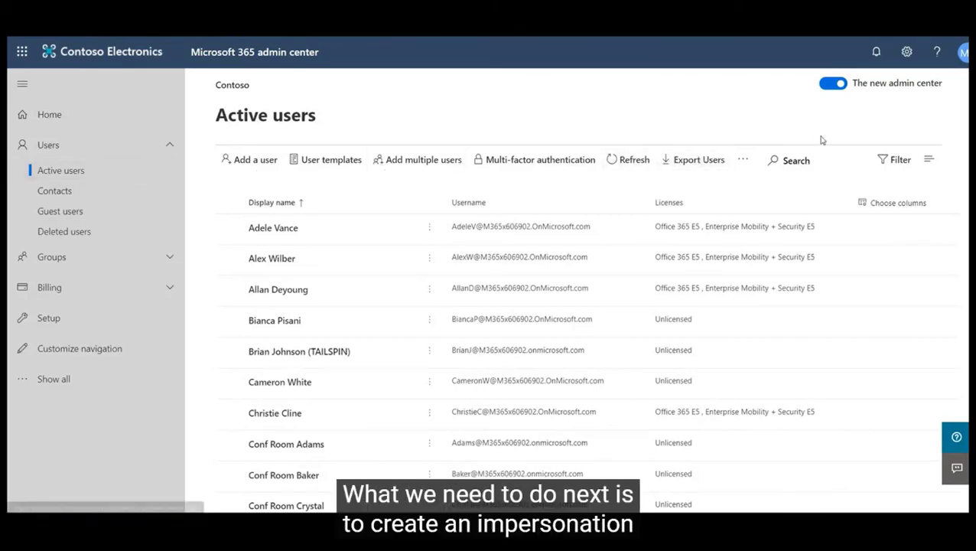
# - Search Active users for 'Migration' and open the Migration Admin user's details
pyautogui.click(792, 161)
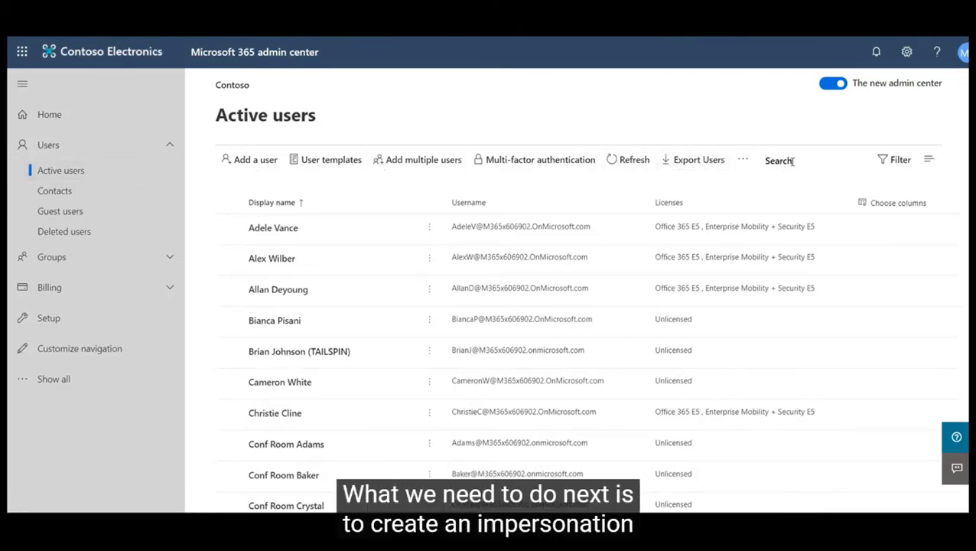
pyautogui.write('Mi')
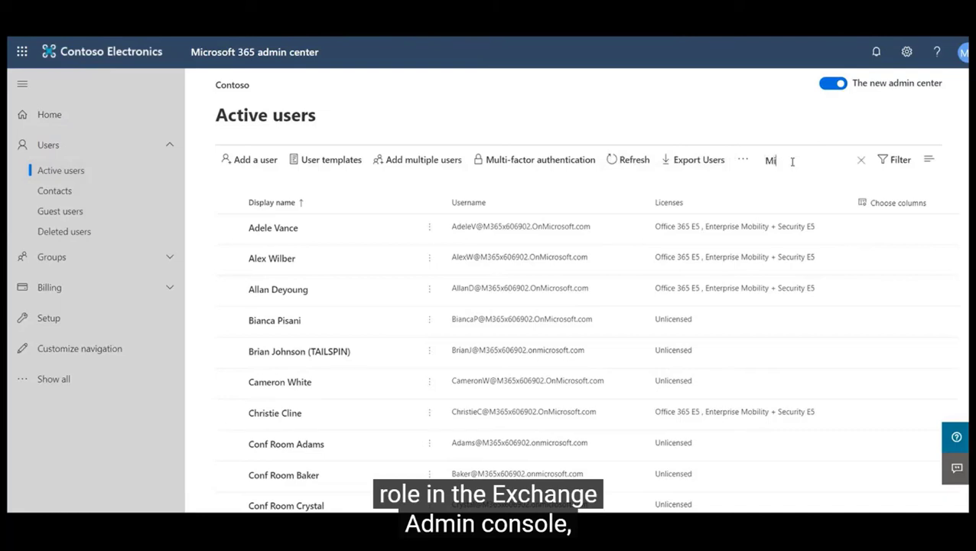
pyautogui.write('gration')
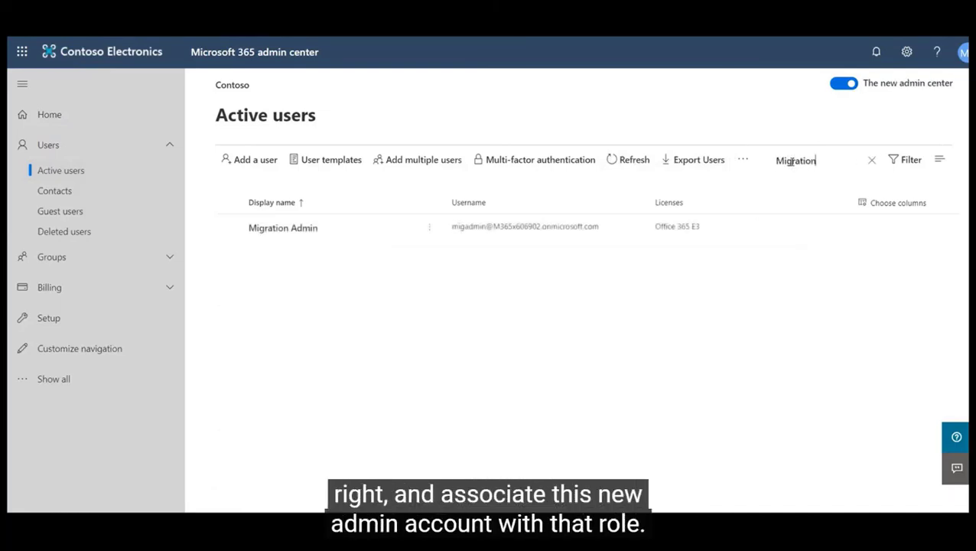
pyautogui.click(293, 228)
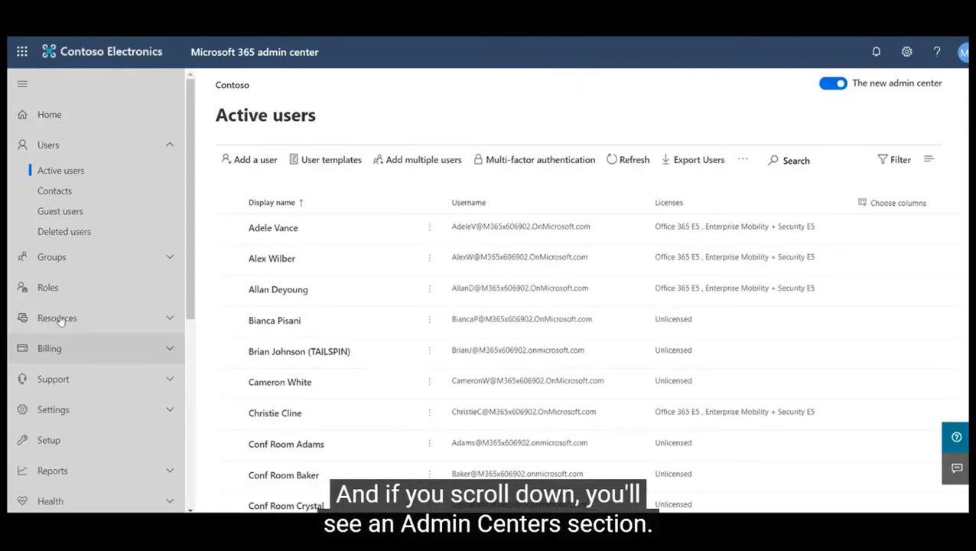
# - Open the Exchange admin center from the Admin centers section of the nav
pyautogui.scroll(-4, 86, 255)
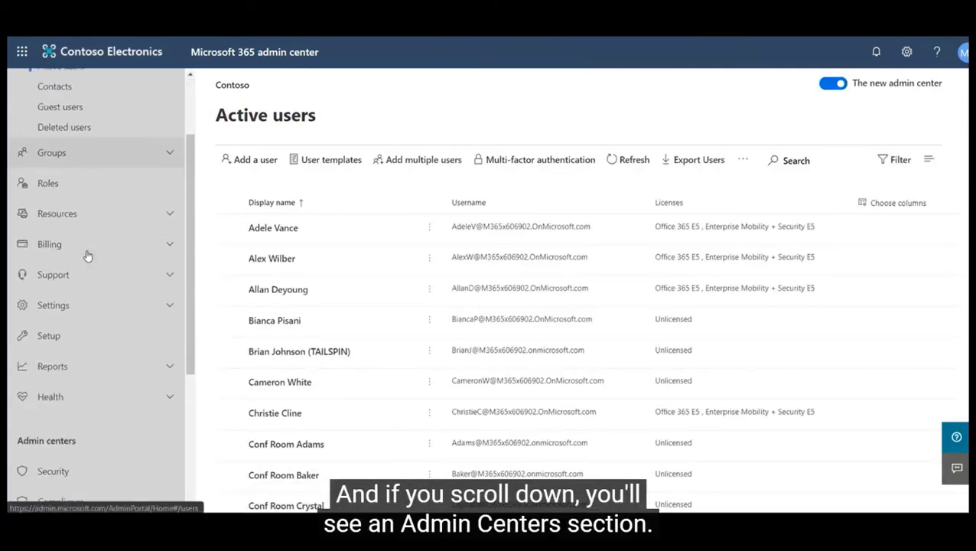
pyautogui.scroll(-1, 86, 256)
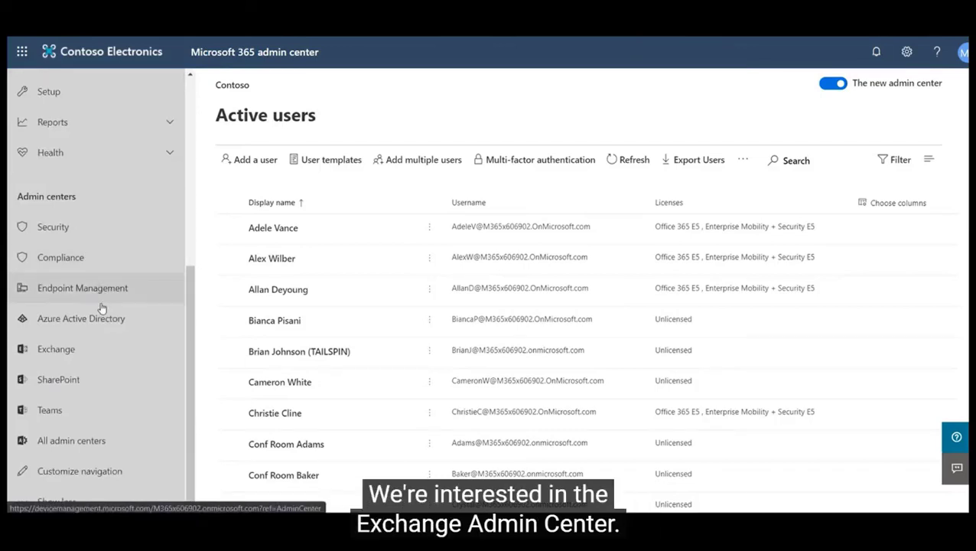
pyautogui.click(98, 358)
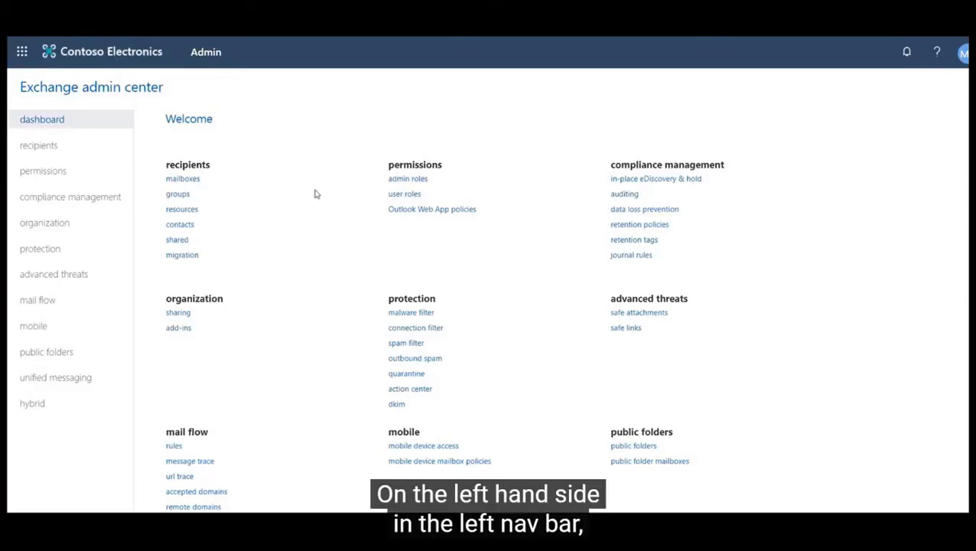
# - Go to permissions > admin roles and begin a new role group
pyautogui.click(44, 173)
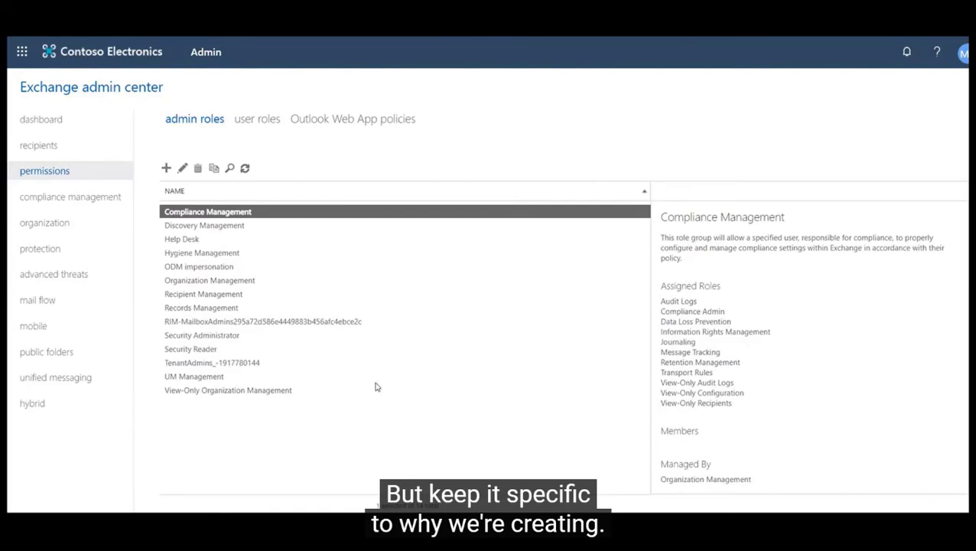
pyautogui.click(166, 168)
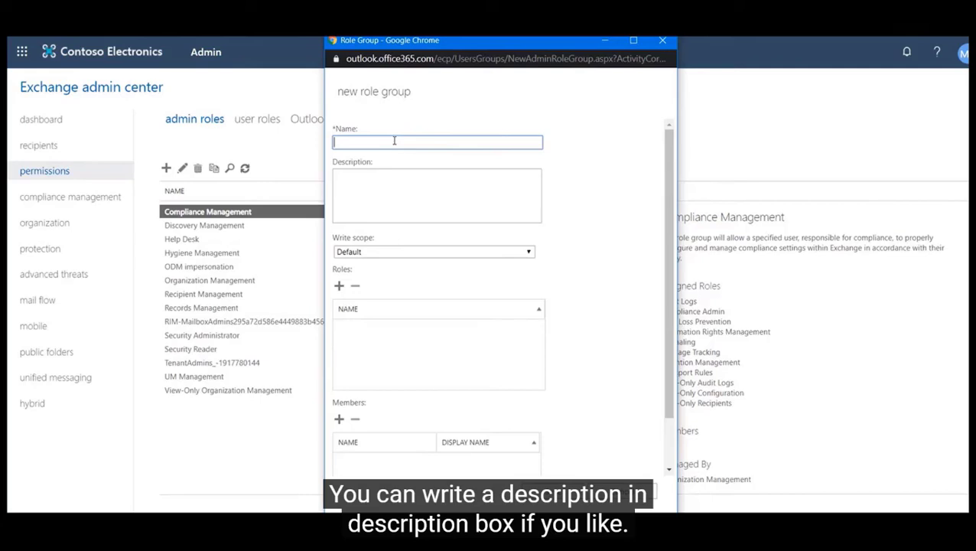
# - Name the new role group 'Impersonation' and bring up the Select a Role picker
pyautogui.write('Impoe')
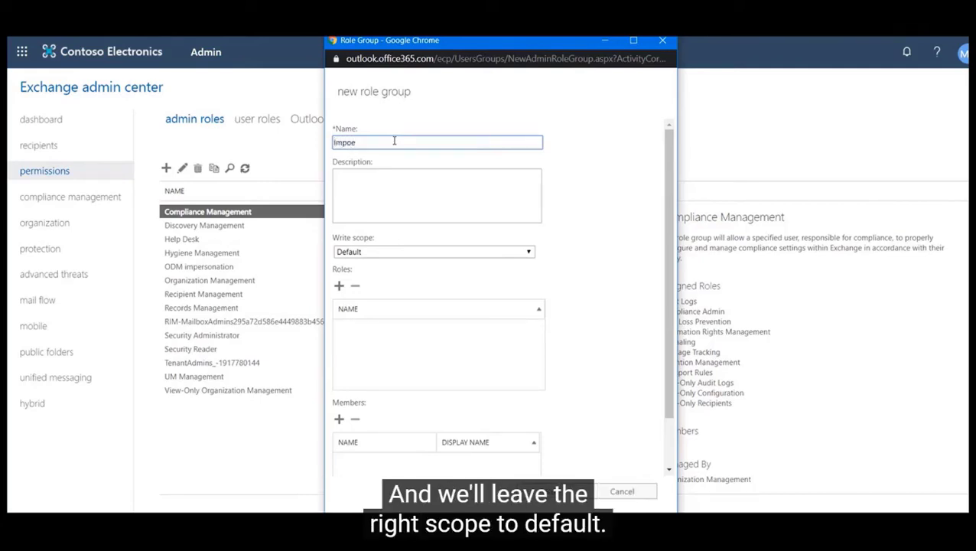
pyautogui.press('BackSpace')
pyautogui.press('BackSpace')
pyautogui.write('er')
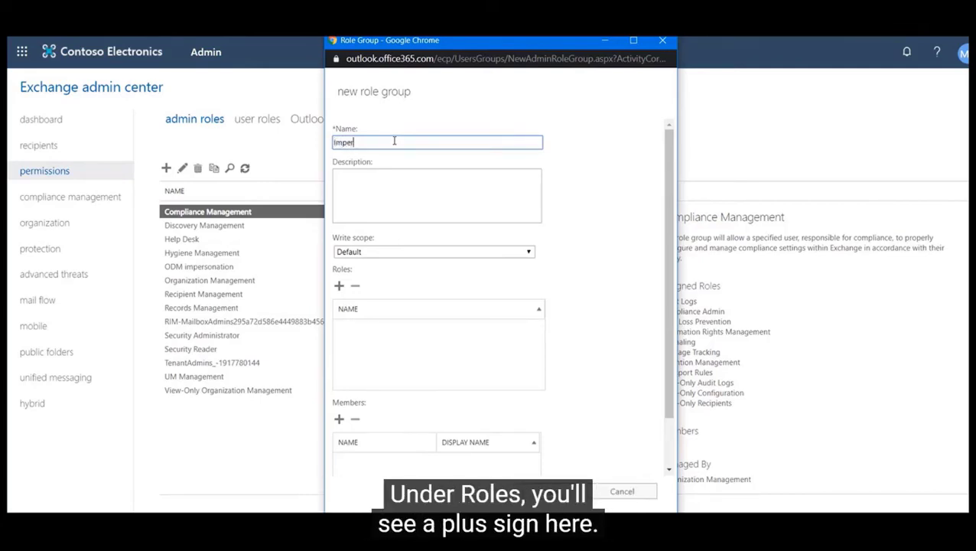
pyautogui.write('son')
pyautogui.press('BackSpace')
pyautogui.press('BackSpace')
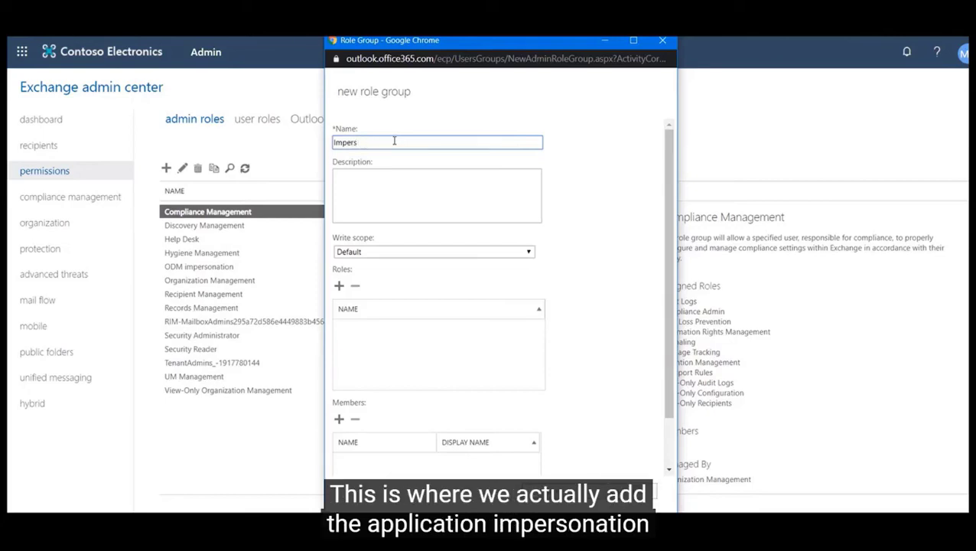
pyautogui.write('onation')
pyautogui.click(339, 286)
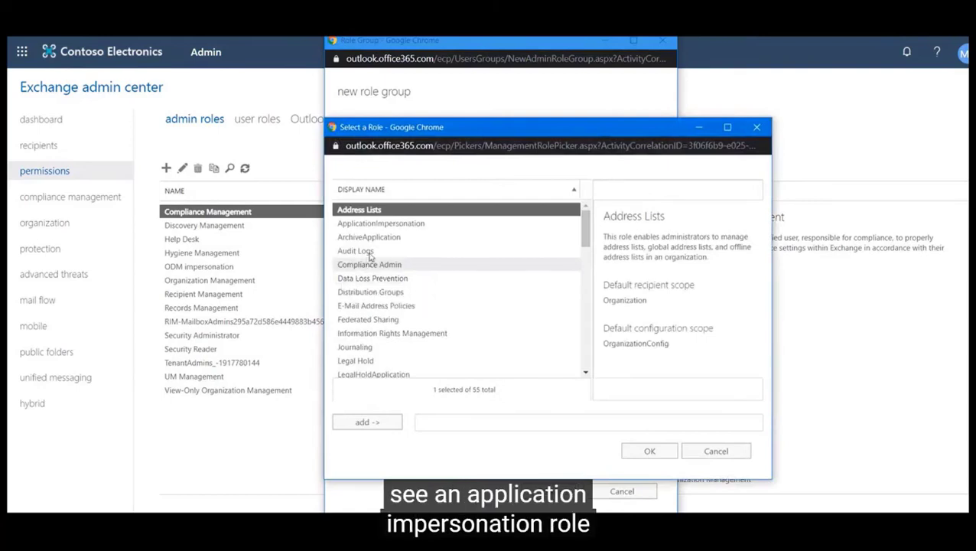
# - Add the ApplicationImpersonation role to the Impersonation group and confirm with OK
pyautogui.click(385, 227)
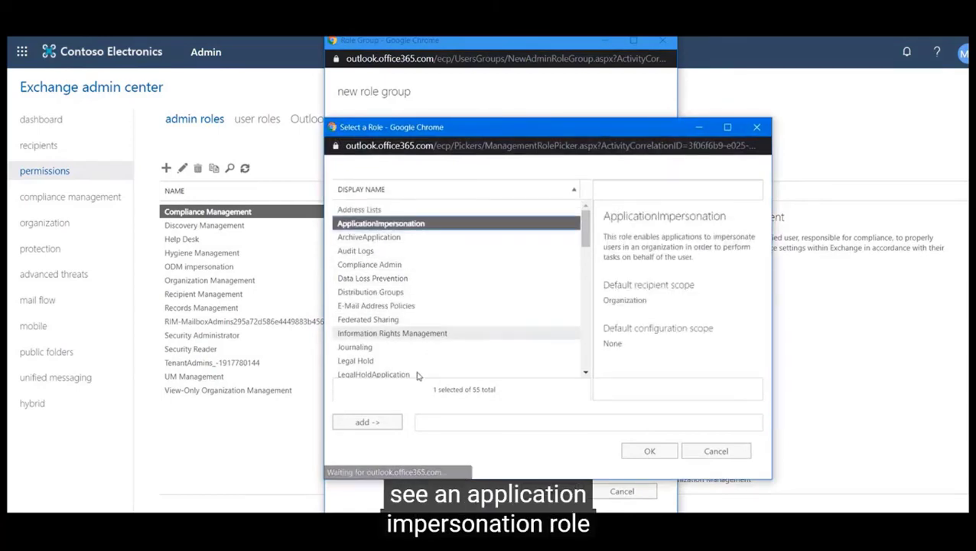
pyautogui.click(390, 422)
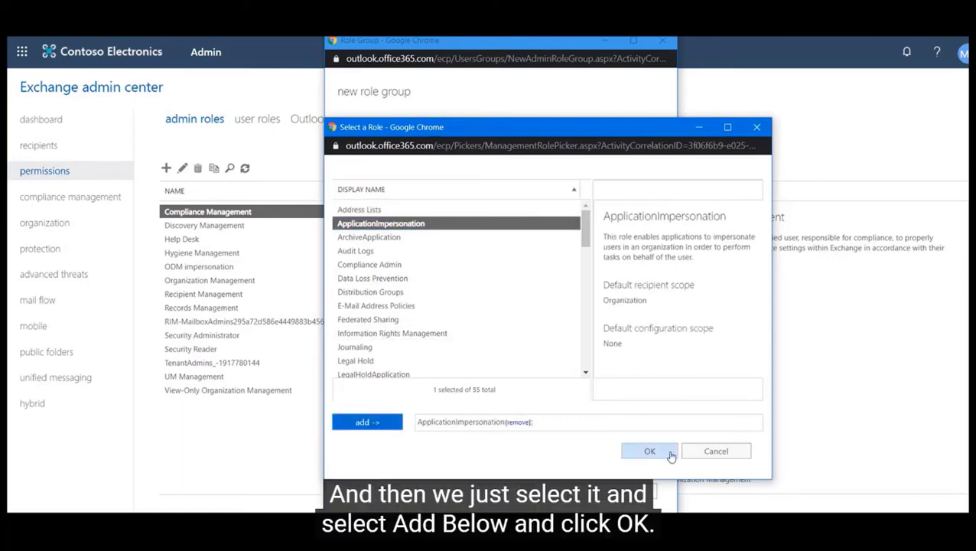
pyautogui.click(649, 451)
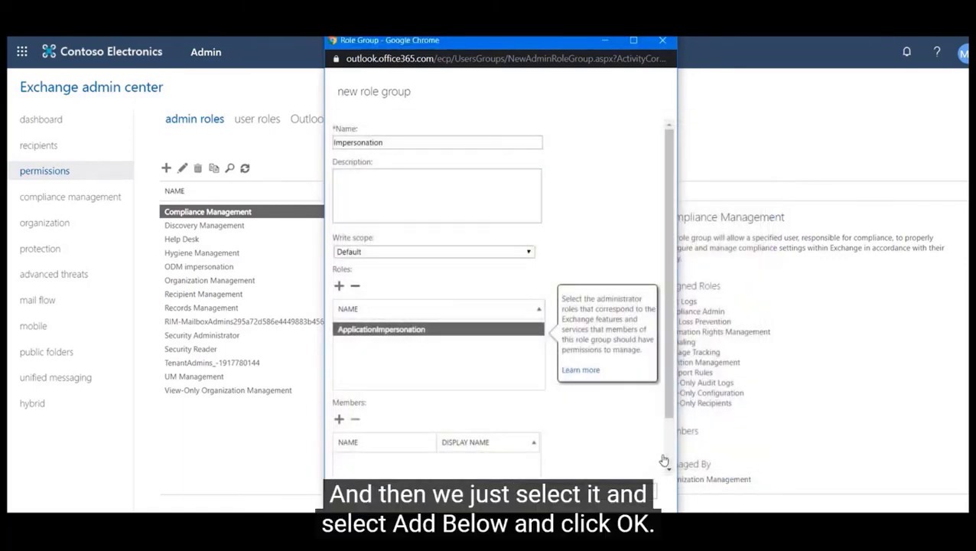
pyautogui.scroll(-1, 489, 318)
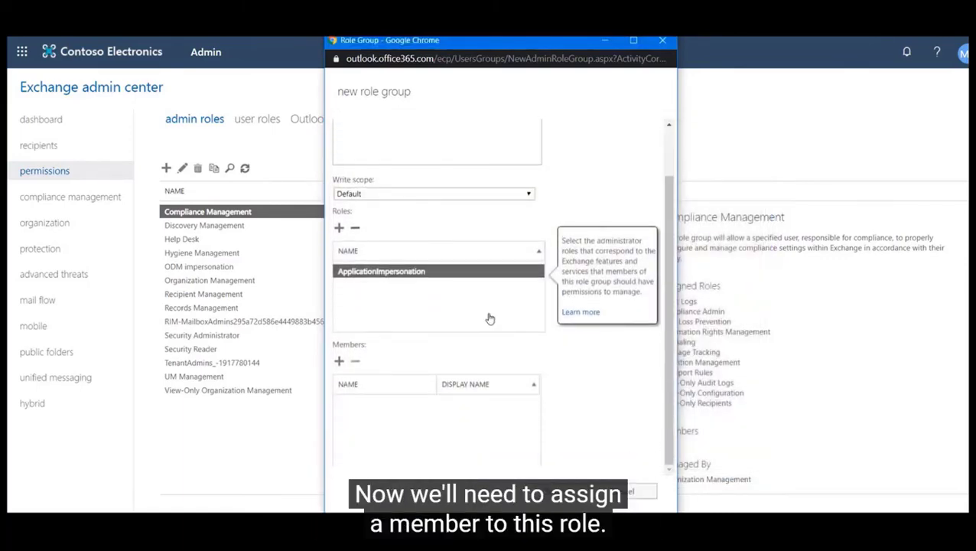
# - Search 'Migration', add the migadmin account to the Impersonation role group's members, and save
pyautogui.click(339, 362)
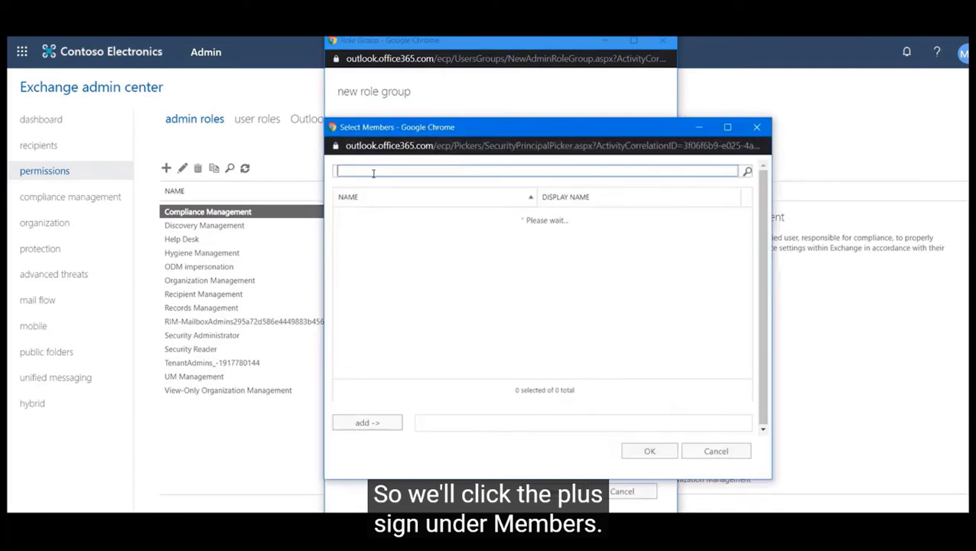
pyautogui.write('M')
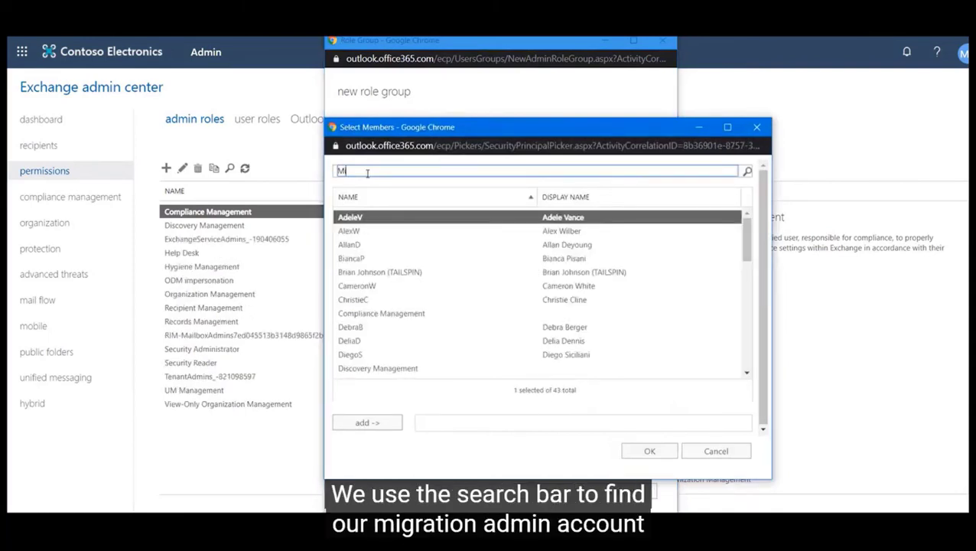
pyautogui.write('igration')
pyautogui.press('Return')
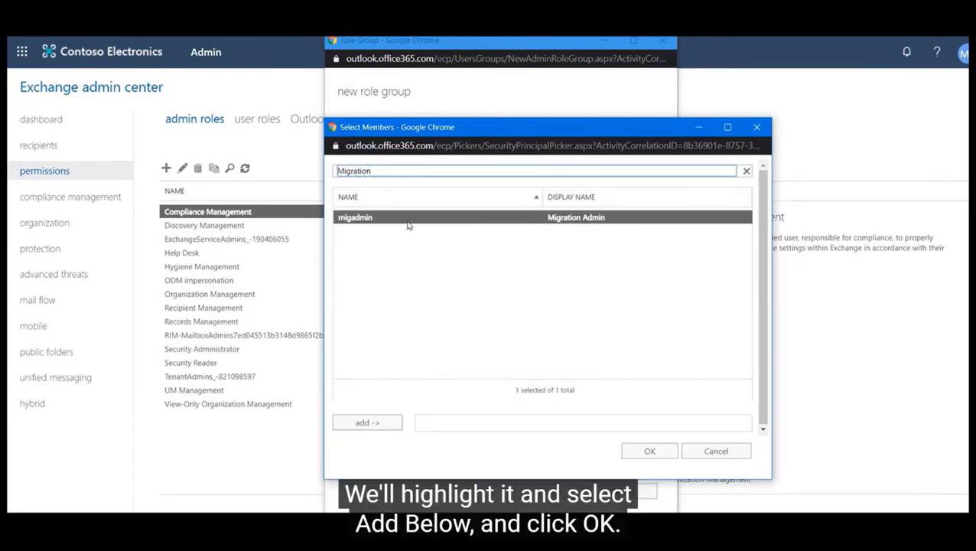
pyautogui.click(384, 421)
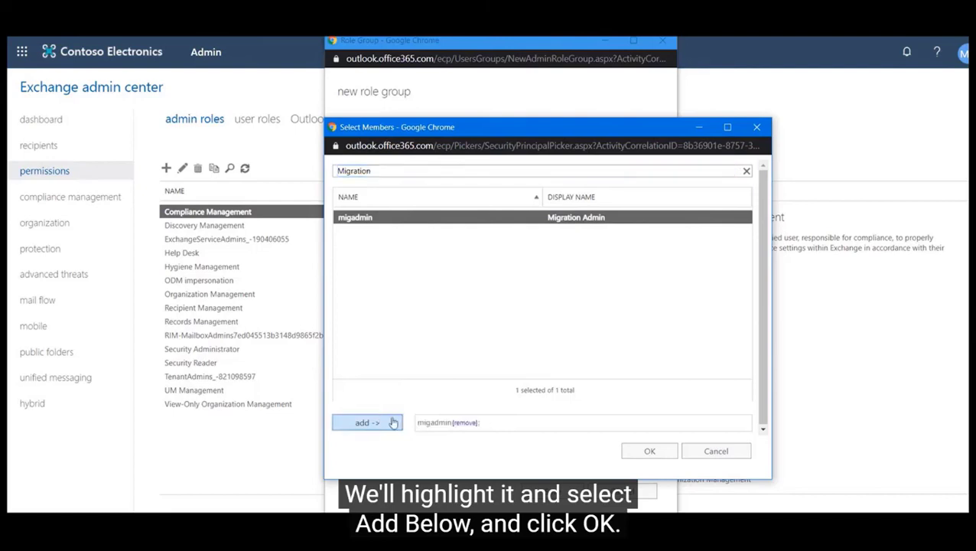
pyautogui.click(659, 456)
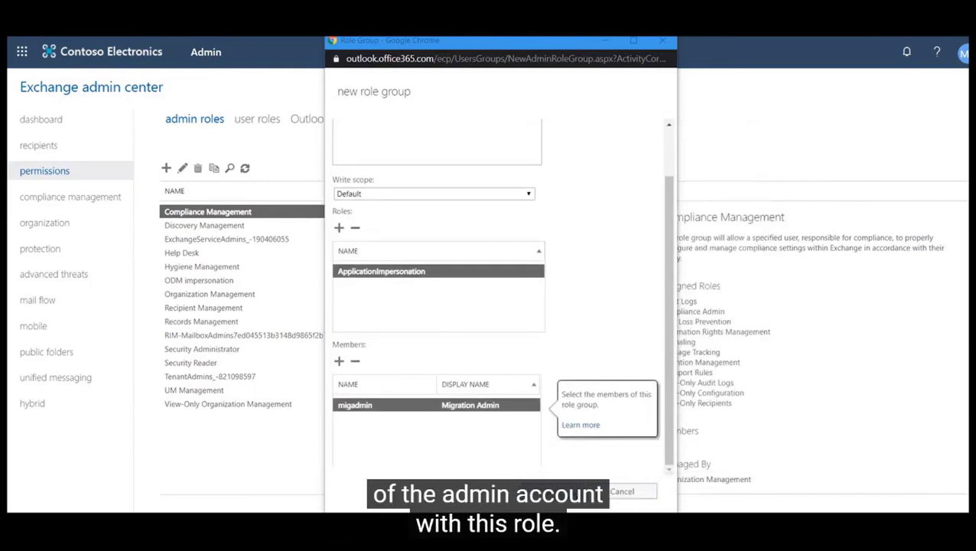
pyautogui.click(552, 491)
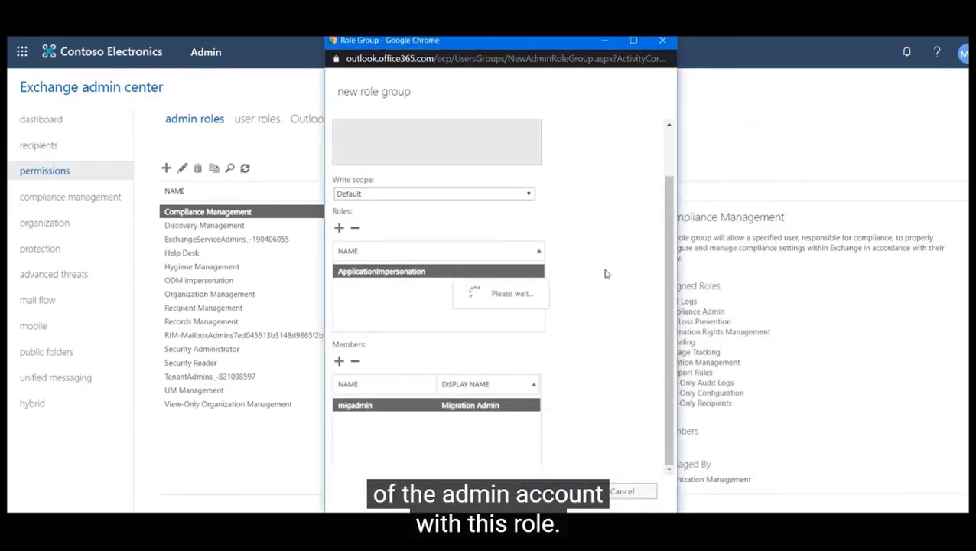